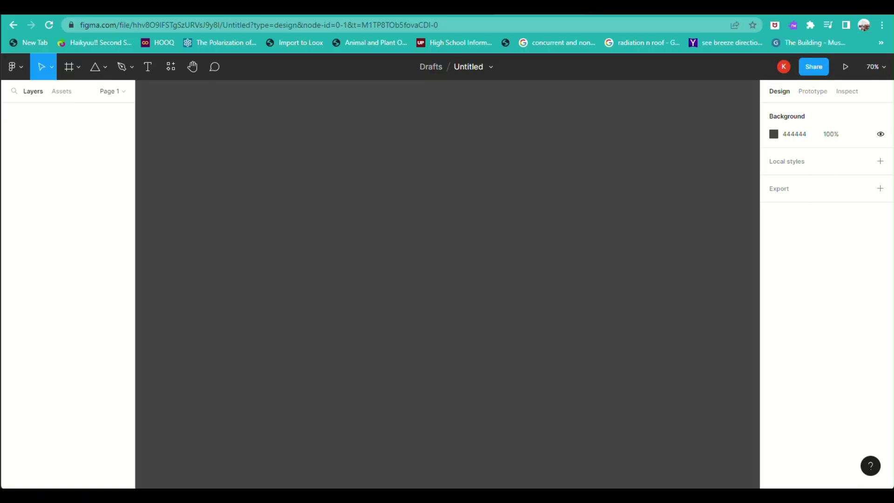
# Place the karsten-winegeart dog photo from Downloads onto the empty Figma canvas.
pyautogui.click(105, 67)
pyautogui.click(99, 173)
pyautogui.click(191, 145)
pyautogui.click(438, 274)
pyautogui.click(438, 274)
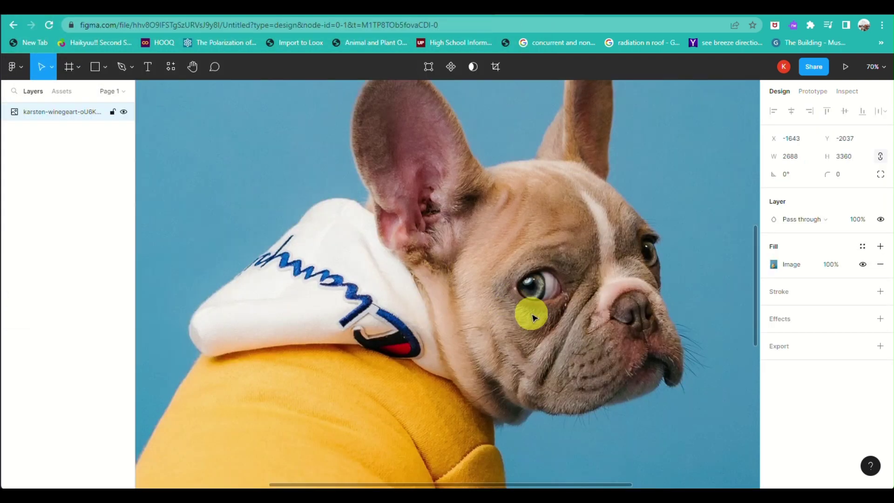
pyautogui.scroll(-2, 530, 312)
pyautogui.scroll(-3, 534, 318)
pyautogui.hscroll(3, 534, 318)
pyautogui.scroll(3, 534, 317)
pyautogui.scroll(-3, 533, 317)
pyautogui.scroll(2, 412, 317)
pyautogui.scroll(2, 412, 317)
pyautogui.scroll(-3, 412, 321)
pyautogui.scroll(1, 412, 321)
# Add a 0.5x JPG export setting to the dog photo and export it.
pyautogui.click(826, 346)
pyautogui.click(776, 359)
pyautogui.click(787, 364)
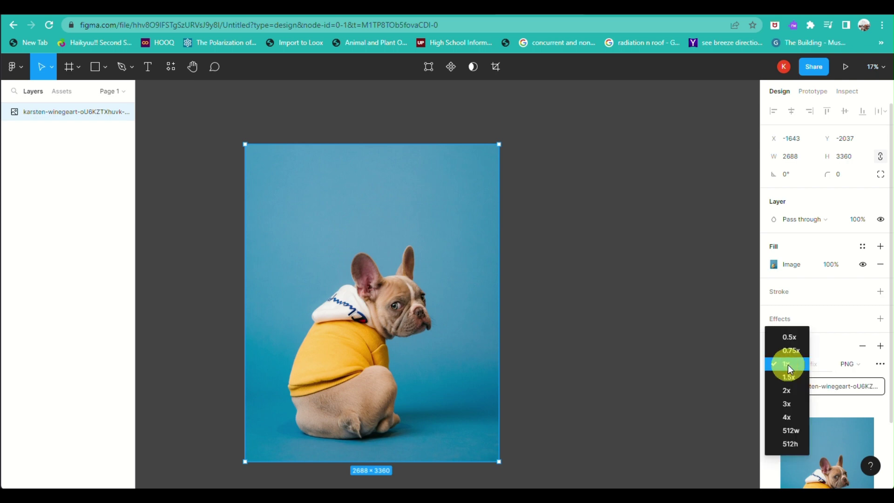
pyautogui.click(794, 343)
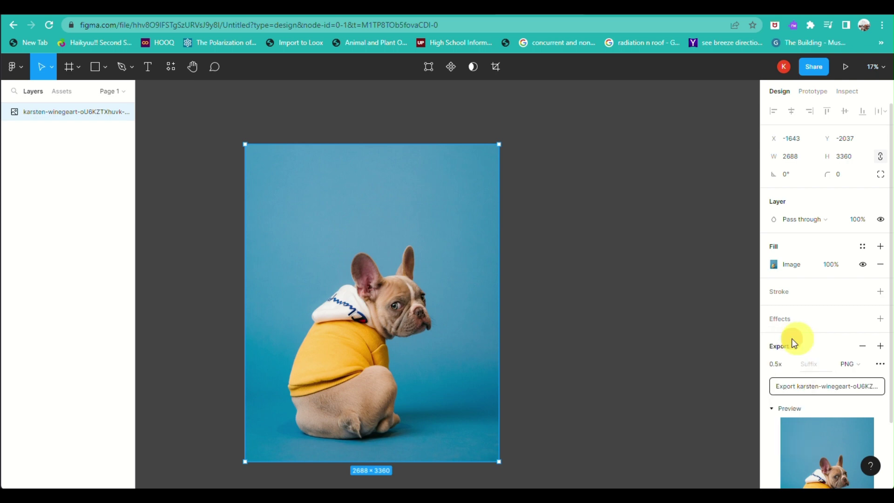
pyautogui.click(852, 364)
pyautogui.click(853, 376)
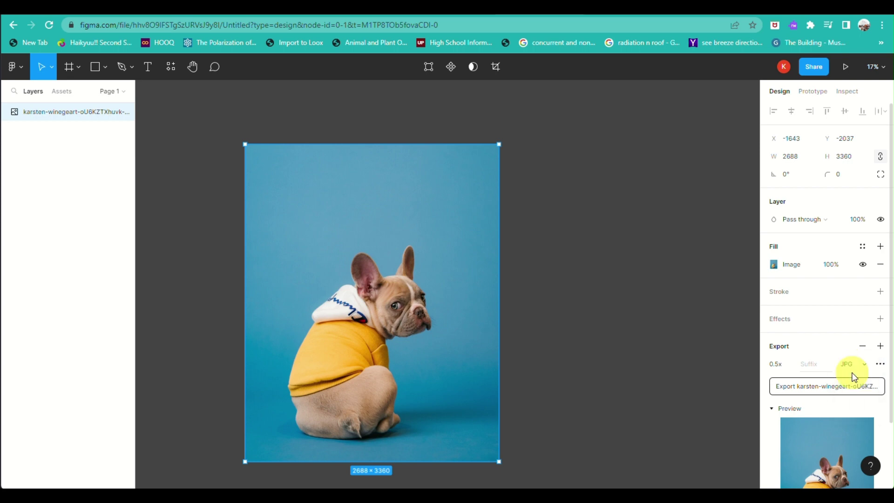
pyautogui.scroll(-3, 854, 376)
pyautogui.click(807, 315)
# View the downloaded dog JPG in Photos, zooming in and back out.
pyautogui.click(46, 463)
pyautogui.scroll(4, 259, 293)
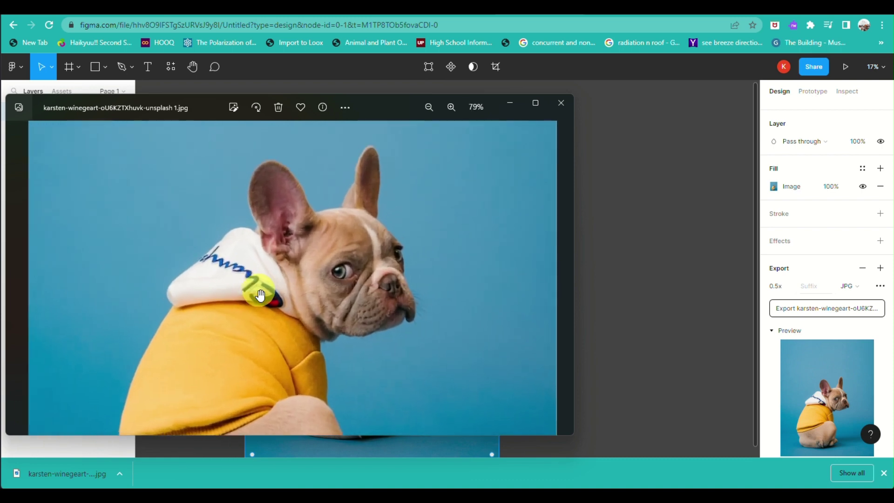
pyautogui.scroll(1, 260, 294)
pyautogui.scroll(-5, 259, 294)
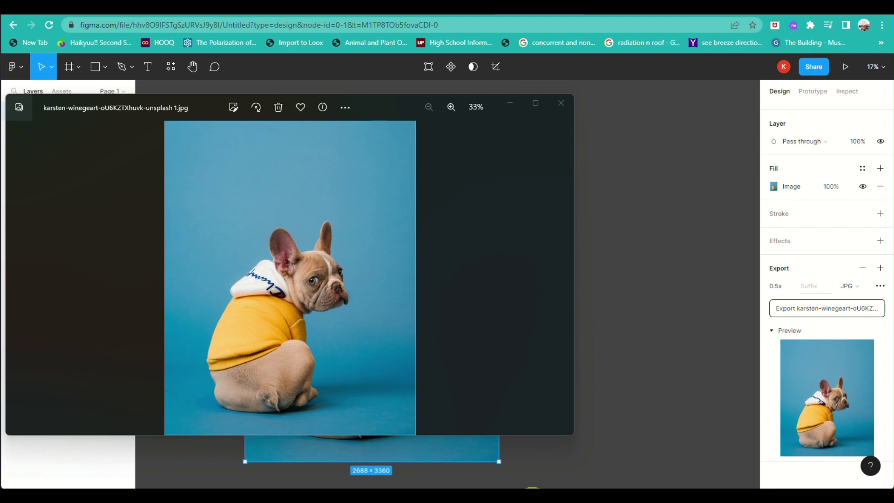
# Compare file sizes of the new and older karsten-winegeart files in Downloads.
pyautogui.click(532, 494)
pyautogui.click(755, 54)
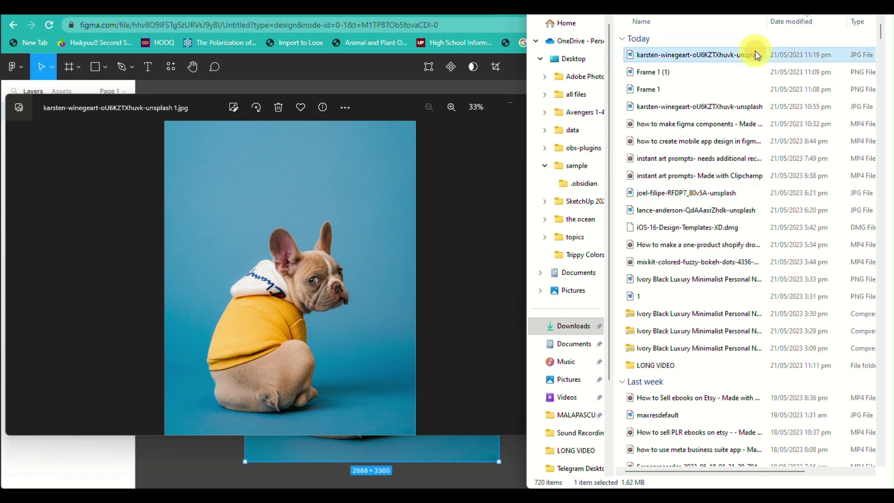
pyautogui.moveTo(527, 114); pyautogui.dragTo(280, 192)
pyautogui.click(478, 114)
pyautogui.click(651, 61)
# Close the Photos viewer and return to the Figma canvas.
pyautogui.click(257, 164)
pyautogui.click(564, 106)
pyautogui.hotkey('alt', 'Tab')
pyautogui.hscroll(2, 303, 245)
pyautogui.keyDown('ctrl'); pyautogui.scroll(-5, 303, 251); pyautogui.keyUp('ctrl')
# Load the karsten-winegeart dog photo again via Place image/video.
pyautogui.click(96, 68)
pyautogui.click(107, 69)
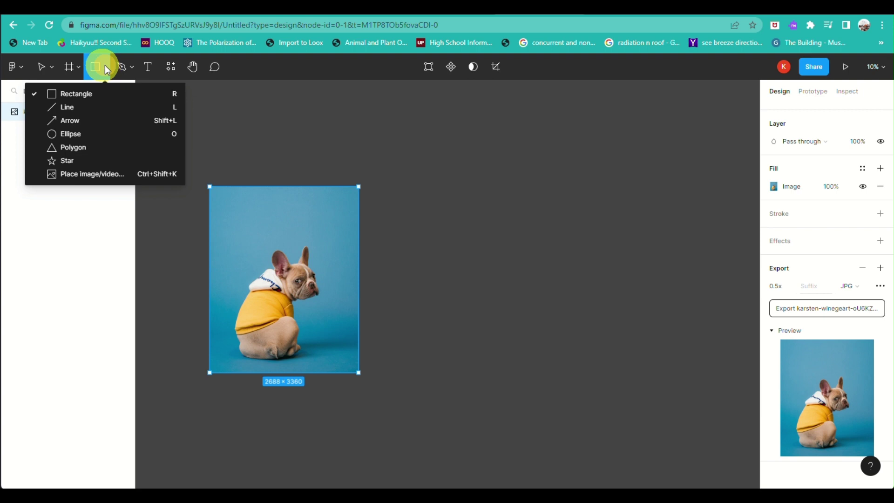
pyautogui.click(88, 174)
pyautogui.click(213, 87)
pyautogui.click(455, 273)
# Place the second dog photo beside the first at a custom dragged size.
pyautogui.moveTo(431, 186)
pyautogui.mouseDown()
pyautogui.moveTo(523, 348)
pyautogui.moveTo(641, 487)
pyautogui.moveTo(697, 354)
pyautogui.mouseUp()
pyautogui.moveTo(697, 355)
pyautogui.mouseDown()
pyautogui.moveTo(539, 216)
pyautogui.moveTo(665, 403)
pyautogui.moveTo(454, 198)
pyautogui.moveTo(646, 425)
pyautogui.moveTo(481, 260)
pyautogui.moveTo(349, 160)
pyautogui.moveTo(327, 91)
pyautogui.mouseUp()
pyautogui.scroll(8, 421, 242)
pyautogui.scroll(-3, 425, 243)
# Enlarge the second photo to 6267 × 6997 by dragging its corner, then zoom out.
pyautogui.moveTo(450, 165)
pyautogui.mouseDown()
pyautogui.moveTo(564, 110)
pyautogui.moveTo(378, 411)
pyautogui.moveTo(653, 129)
pyautogui.moveTo(471, 331)
pyautogui.moveTo(437, 156)
pyautogui.moveTo(660, 160)
pyautogui.moveTo(466, 333)
pyautogui.moveTo(487, 134)
pyautogui.moveTo(649, 125)
pyautogui.moveTo(525, 286)
pyautogui.moveTo(632, 139)
pyautogui.moveTo(461, 301)
pyautogui.moveTo(424, 368)
pyautogui.moveTo(407, 429)
pyautogui.moveTo(417, 369)
pyautogui.moveTo(503, 249)
pyautogui.moveTo(654, 97)
pyautogui.moveTo(477, 289)
pyautogui.moveTo(421, 373)
pyautogui.moveTo(424, 404)
pyautogui.moveTo(589, 371)
pyautogui.moveTo(449, 261)
pyautogui.moveTo(367, 258)
pyautogui.moveTo(625, 150)
pyautogui.moveTo(655, 435)
pyautogui.moveTo(626, 88)
pyautogui.moveTo(659, 182)
pyautogui.mouseUp()
pyautogui.scroll(-2, 333, 310)
pyautogui.scroll(-3, 333, 309)
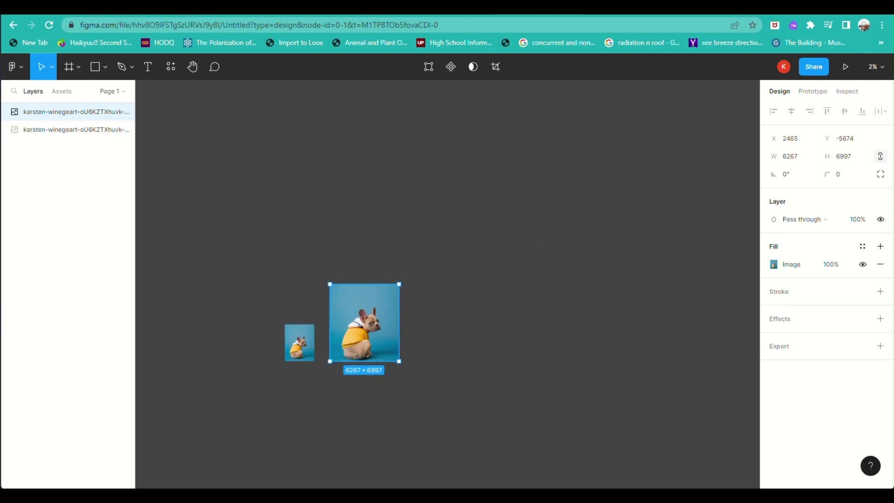